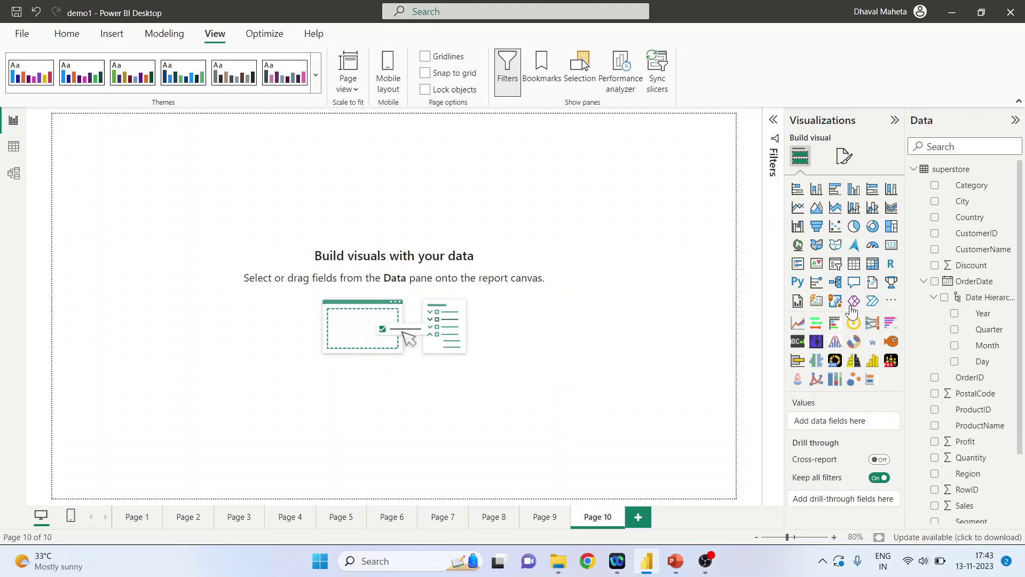
# Step: Import the Rotating Chart by MAQ Software visual from AppSource into the visualizations gallery
pyautogui.click(891, 301)
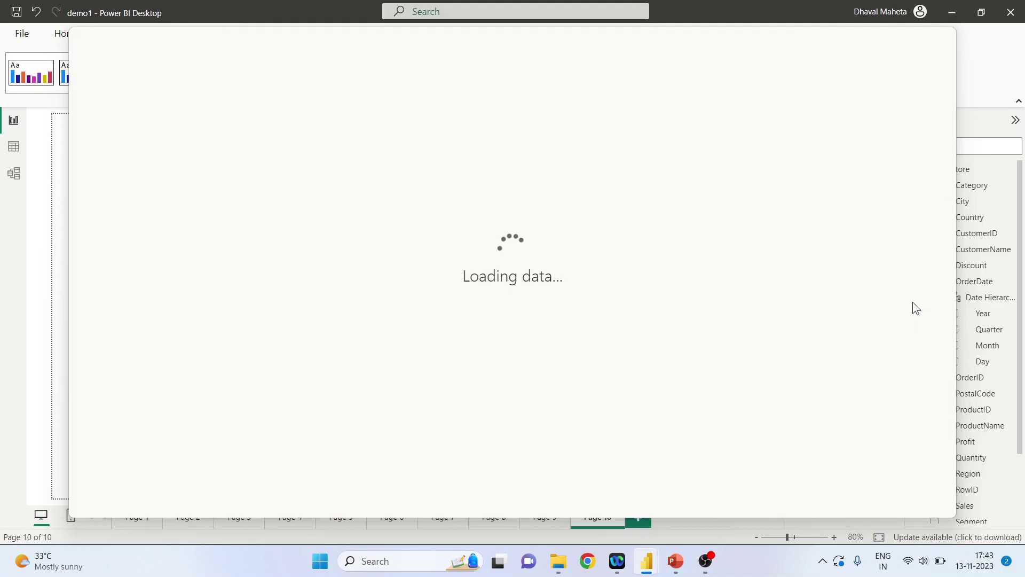
pyautogui.scroll(-5, 912, 302)
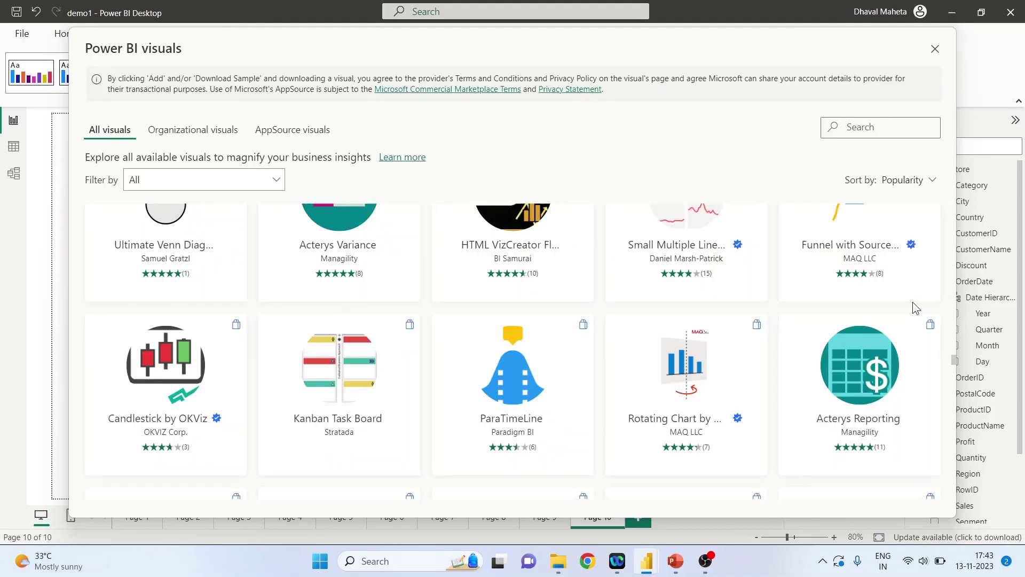
pyautogui.moveTo(687, 377)
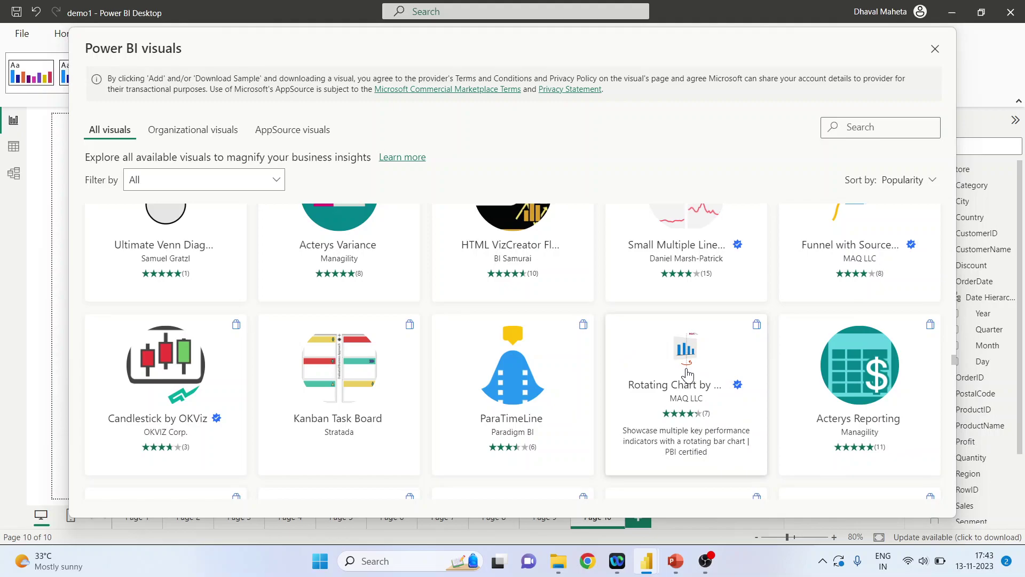
pyautogui.click(686, 372)
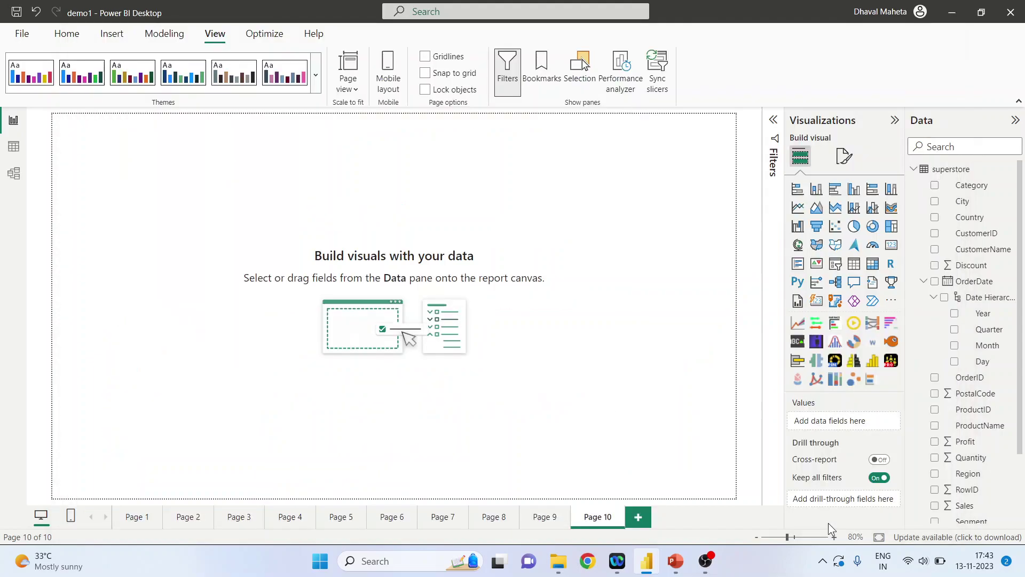
# Step: Build a Rotating Chart with Segment as category and Sum of Profit and Sum of Sales as measures
pyautogui.click(871, 382)
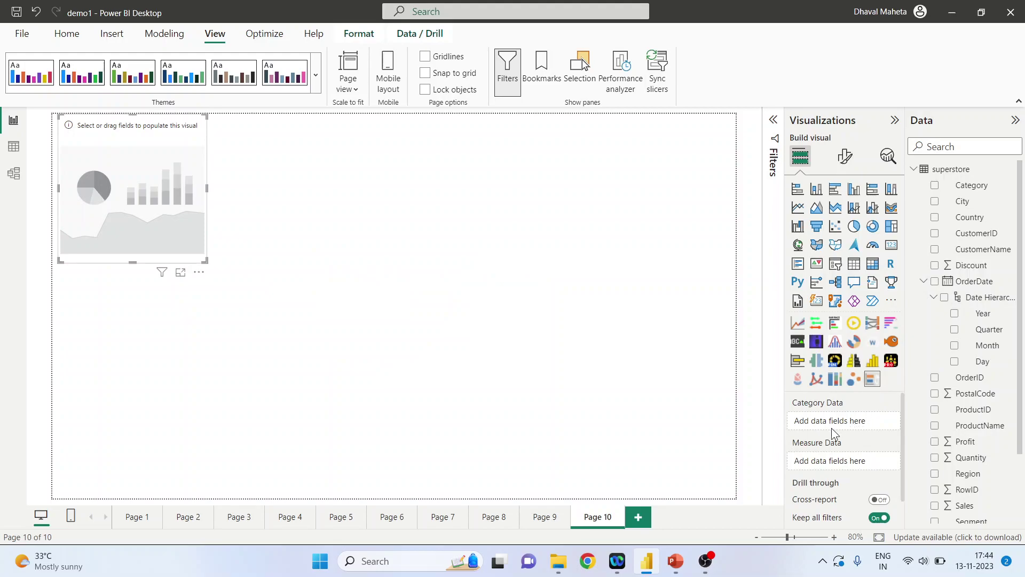
pyautogui.moveTo(982, 522); pyautogui.dragTo(860, 421)
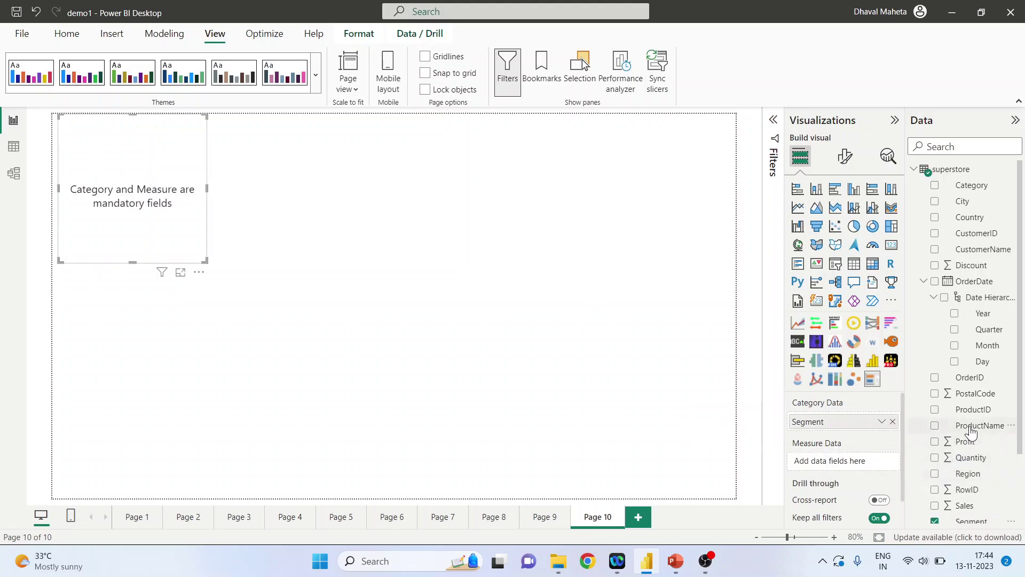
pyautogui.moveTo(966, 441); pyautogui.dragTo(853, 462)
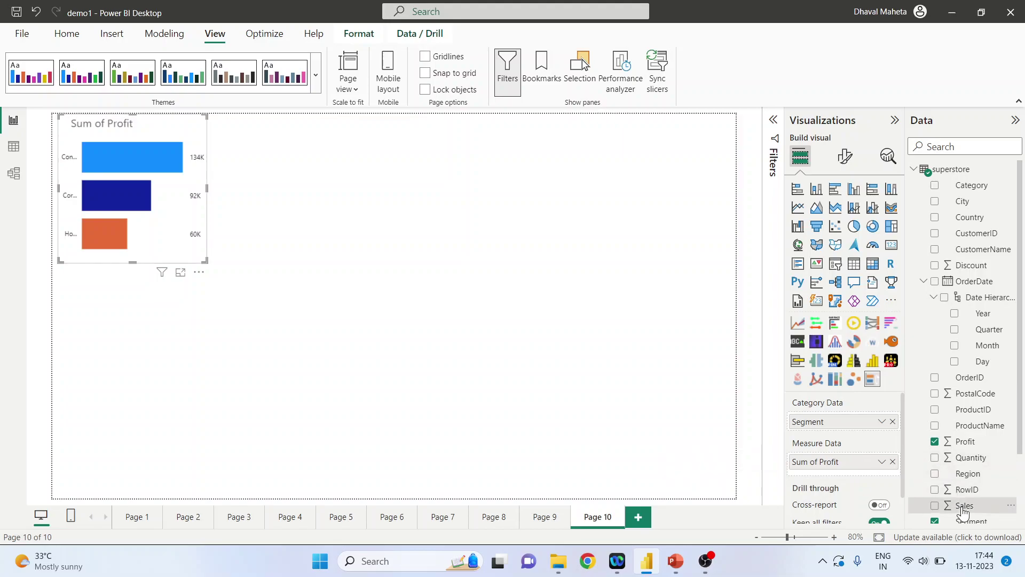
pyautogui.moveTo(964, 505); pyautogui.dragTo(851, 474)
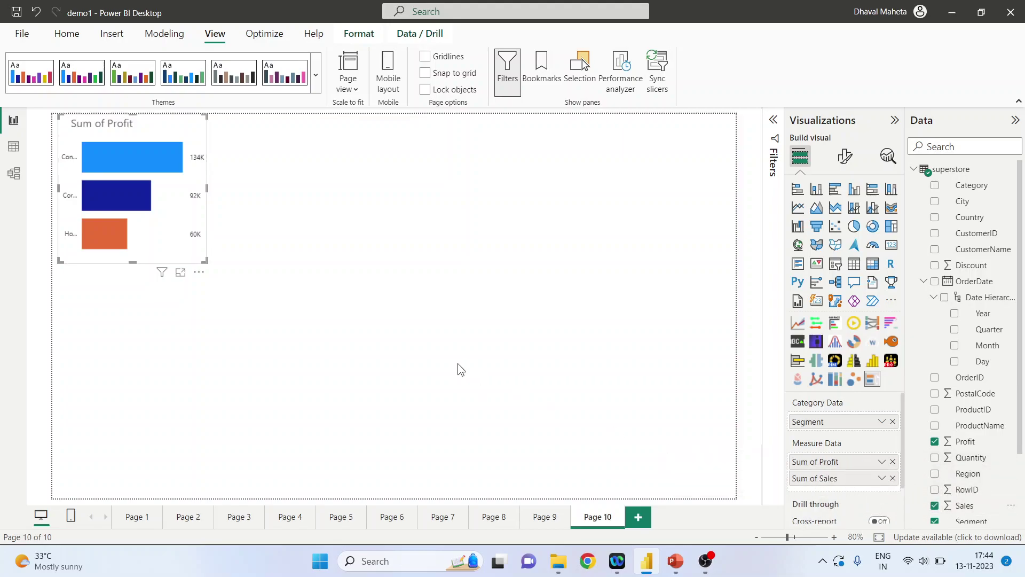
# Step: Enlarge the Rotating Chart in focus mode, then switch to PowerPoint
pyautogui.click(180, 273)
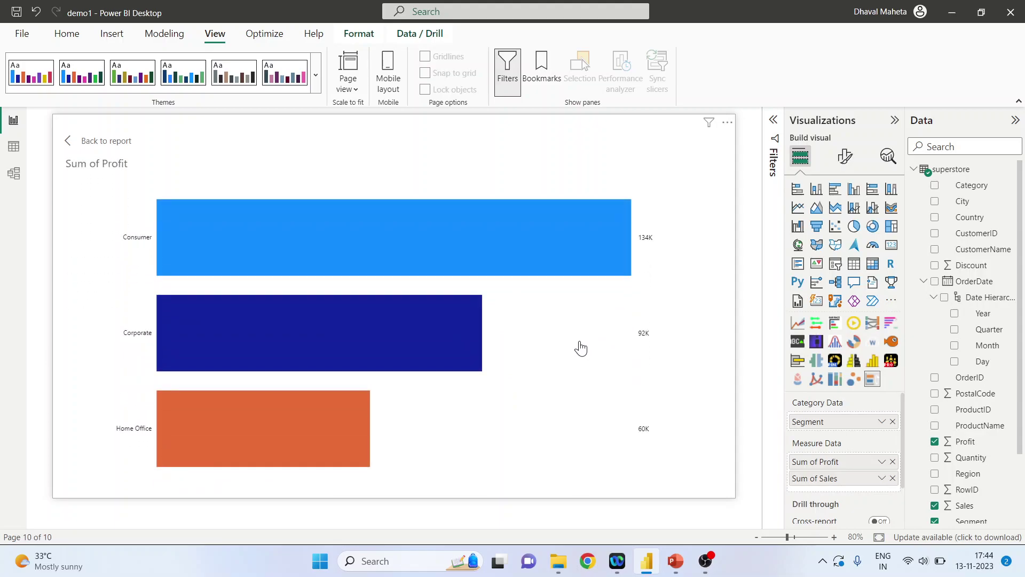
pyautogui.click(676, 561)
# Step: Display slide 2 of the 'Power BI slide' deck, the profile slide with photo and contact details
pyautogui.click(101, 254)
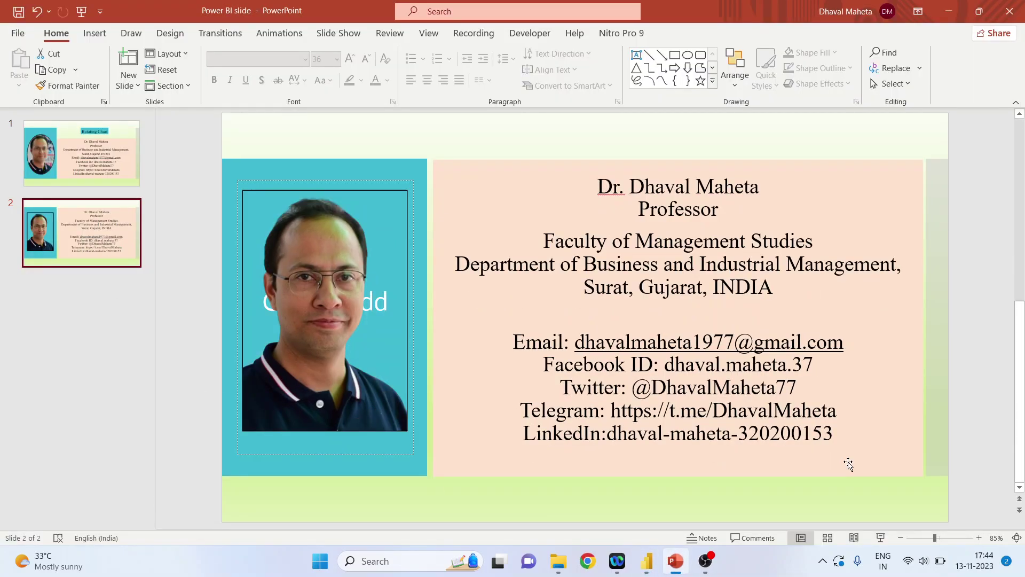